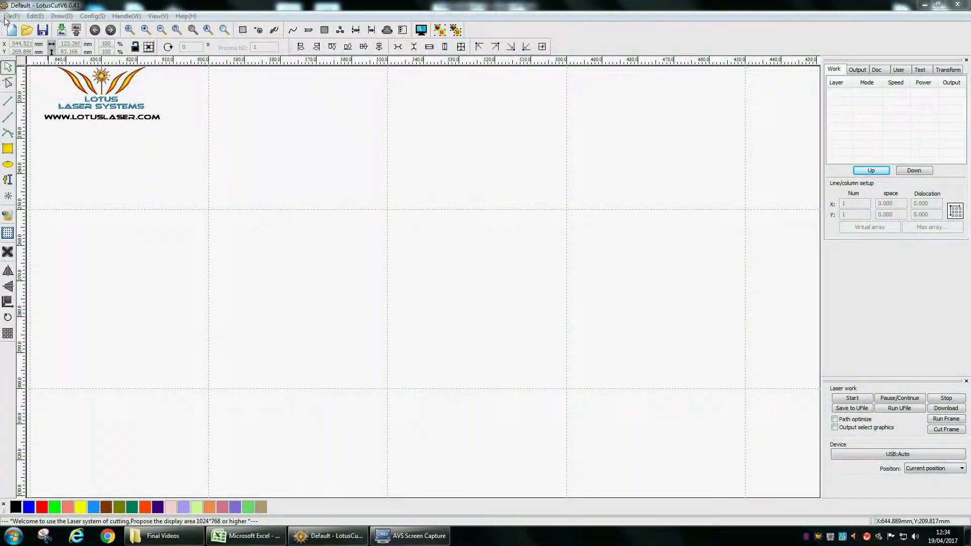
# Reopen the Scorpion design (Scorpion.rld) from the recent files list.
pyautogui.click(11, 16)
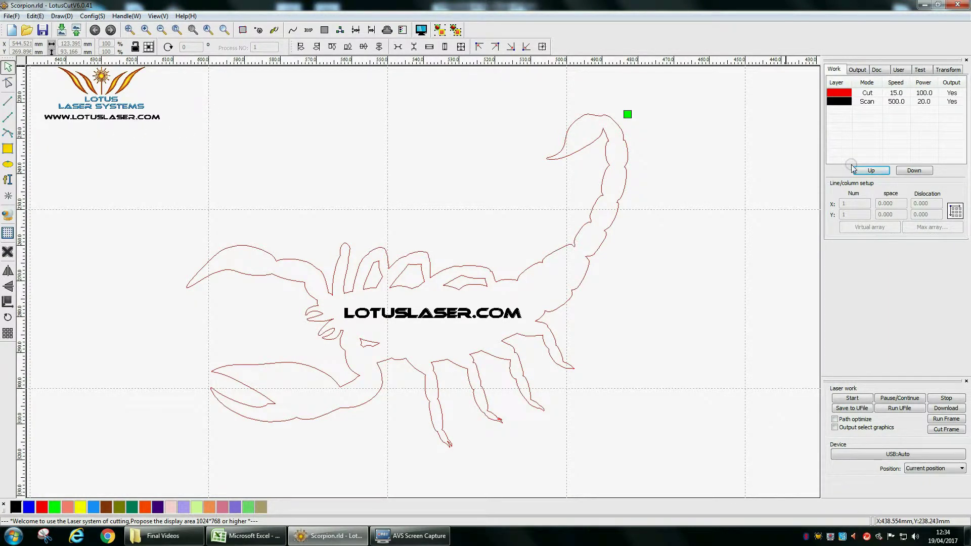
# Preview the Scorpion job and play its laser path simulation.
pyautogui.click(422, 31)
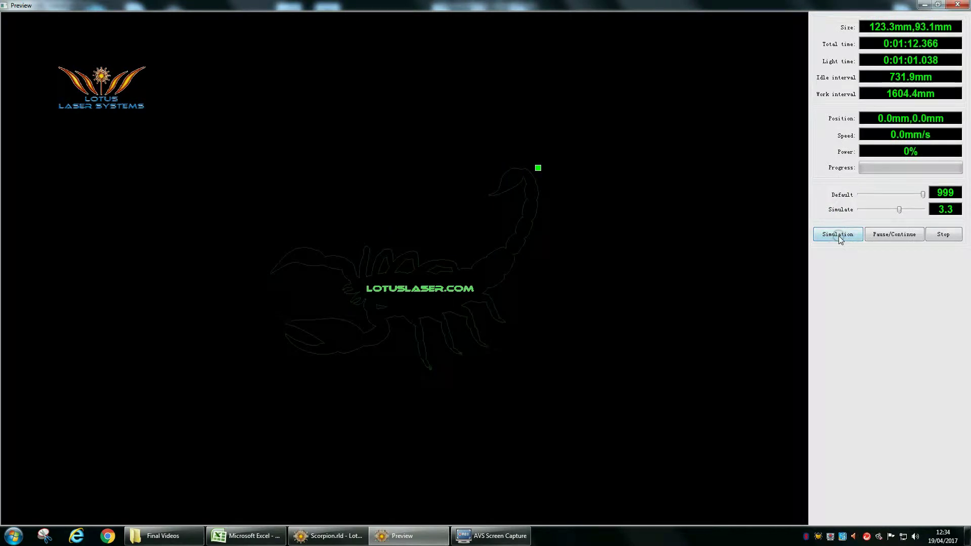
pyautogui.click(838, 235)
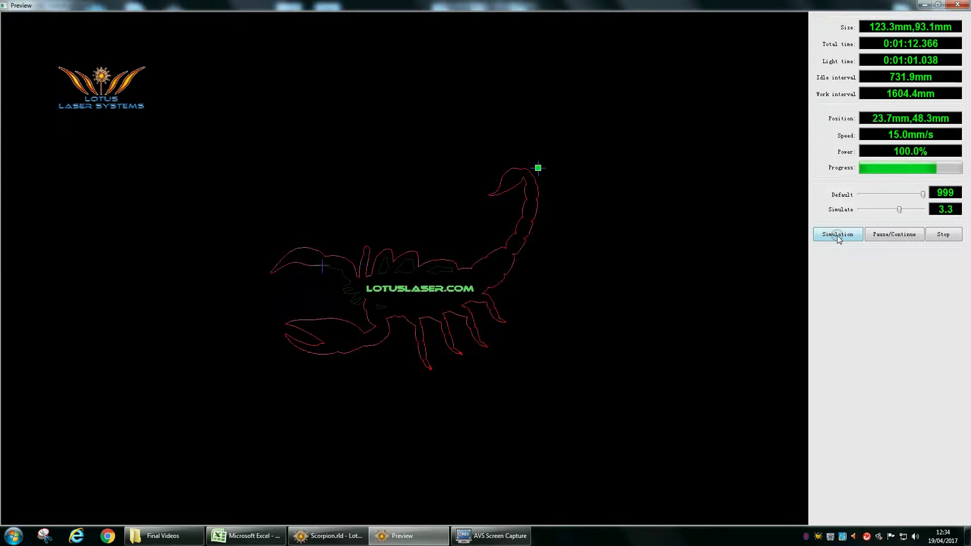
# Move the Scan layer above the Cut layer and preview the reordered job (1:09).
pyautogui.click(958, 5)
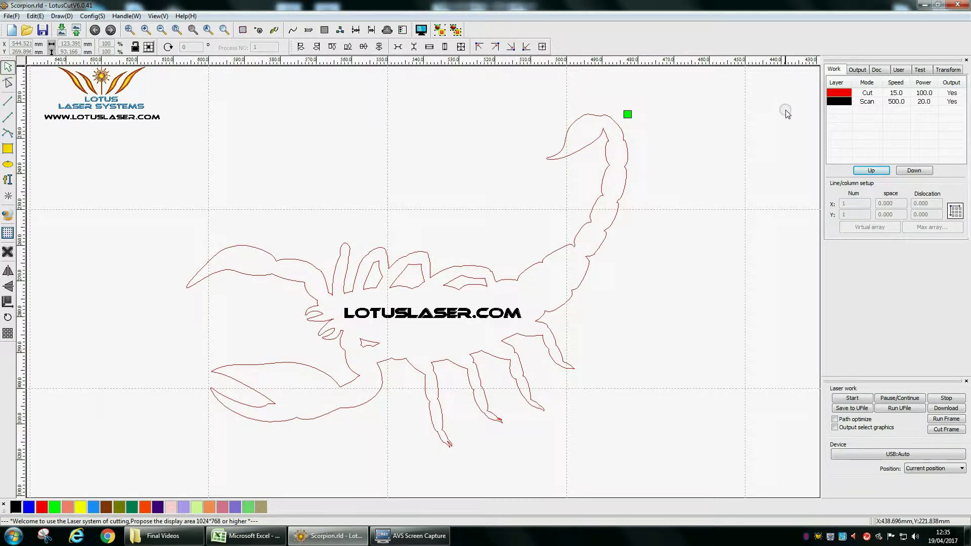
pyautogui.click(880, 101)
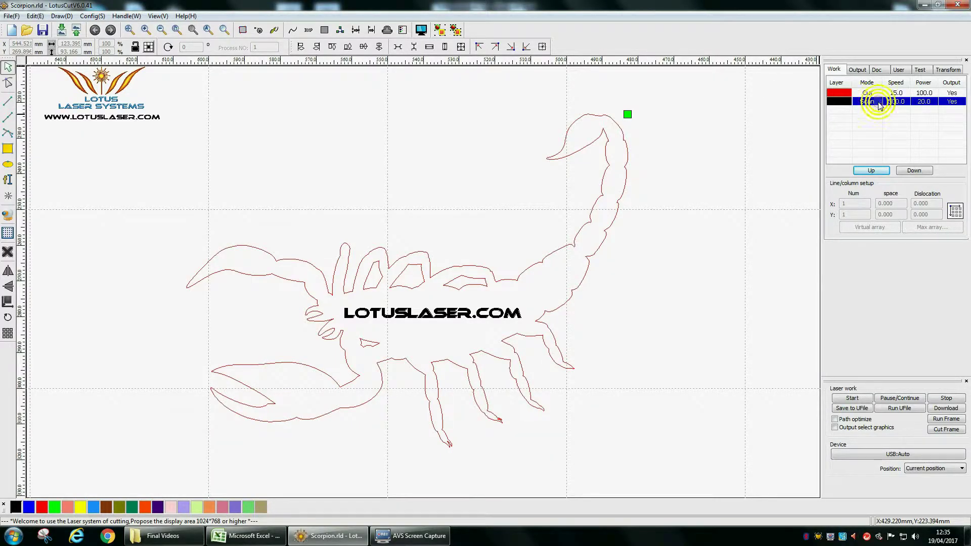
pyautogui.click(874, 170)
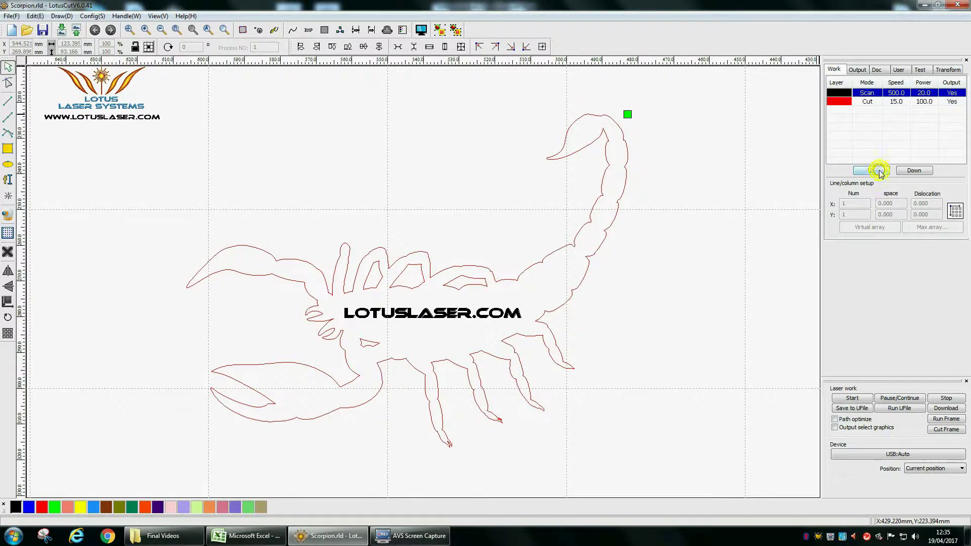
pyautogui.click(425, 33)
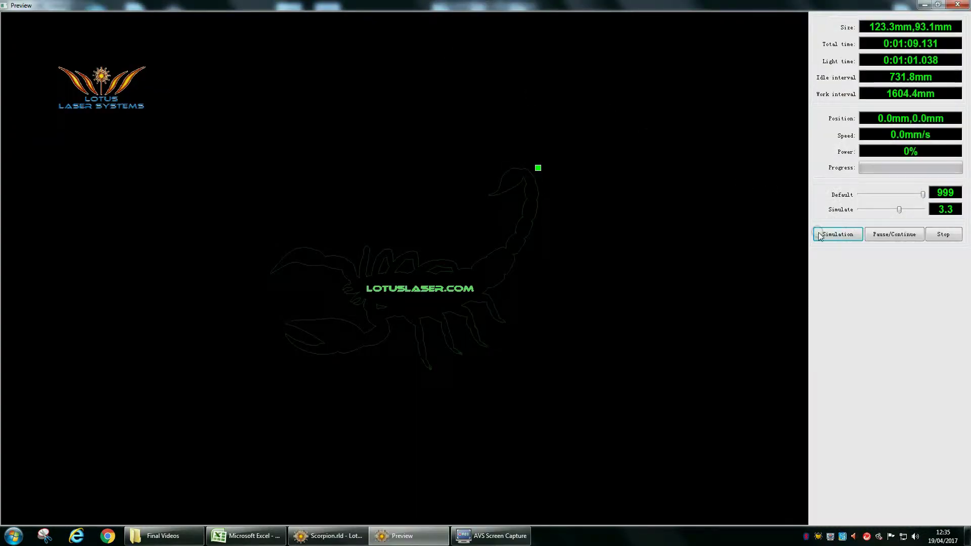
# Simulate the reordered job, logo engraved before the outline, then close the preview.
pyautogui.click(828, 238)
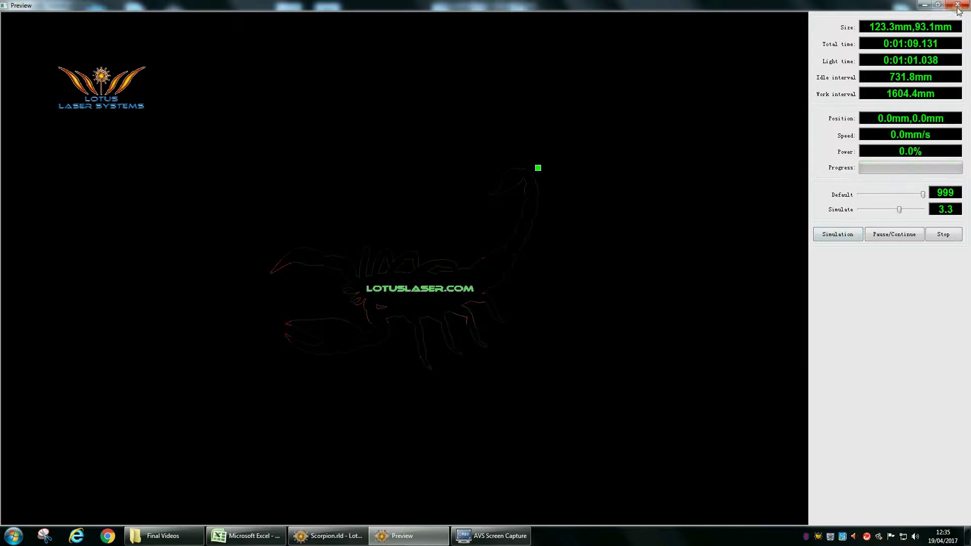
pyautogui.click(959, 6)
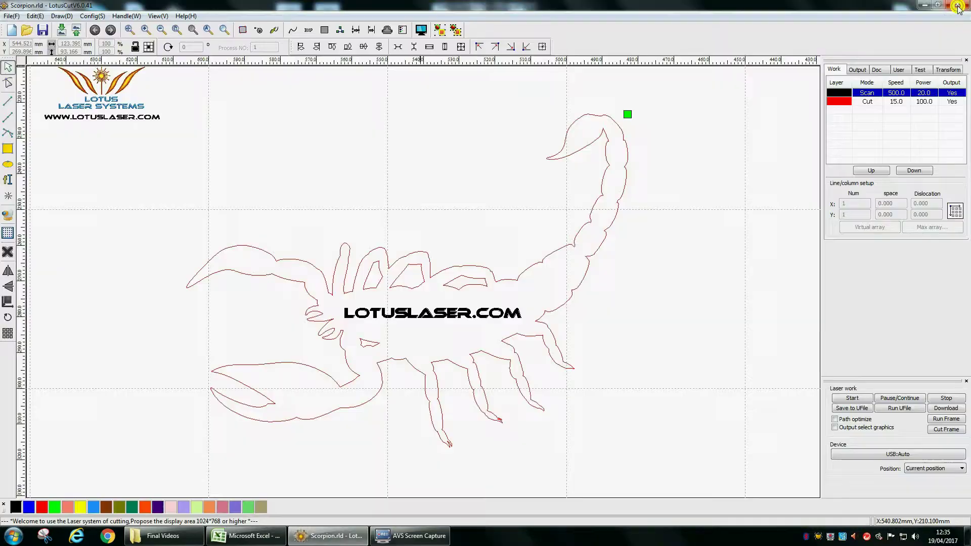
# Enable Path optimize and preview the job, now 1:06.8 total.
pyautogui.click(743, 342)
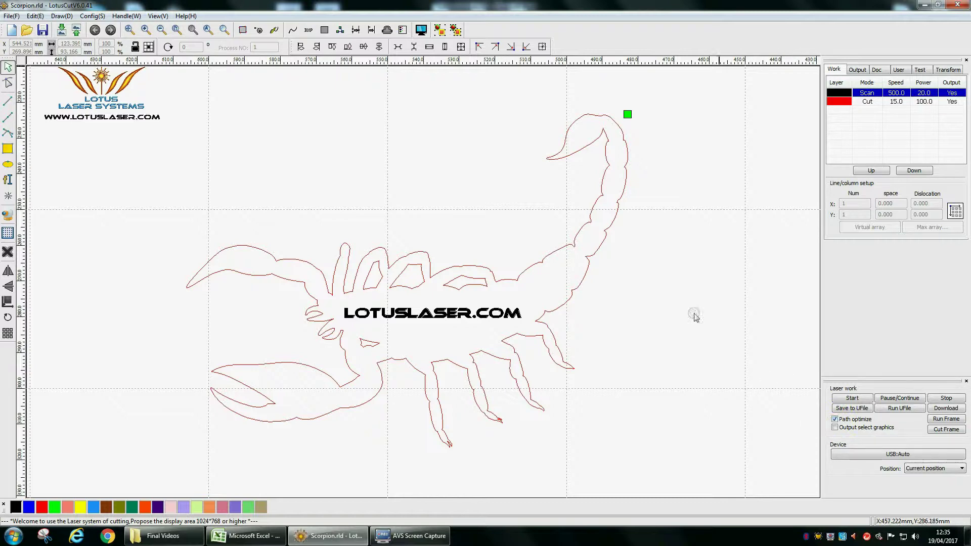
pyautogui.click(421, 31)
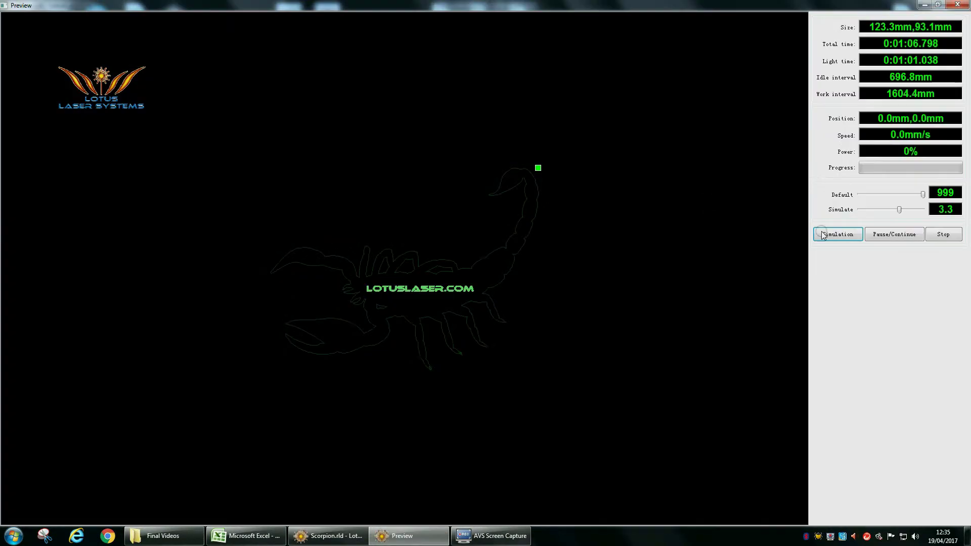
# Simulate the optimised Scorpion job and close the preview.
pyautogui.click(827, 236)
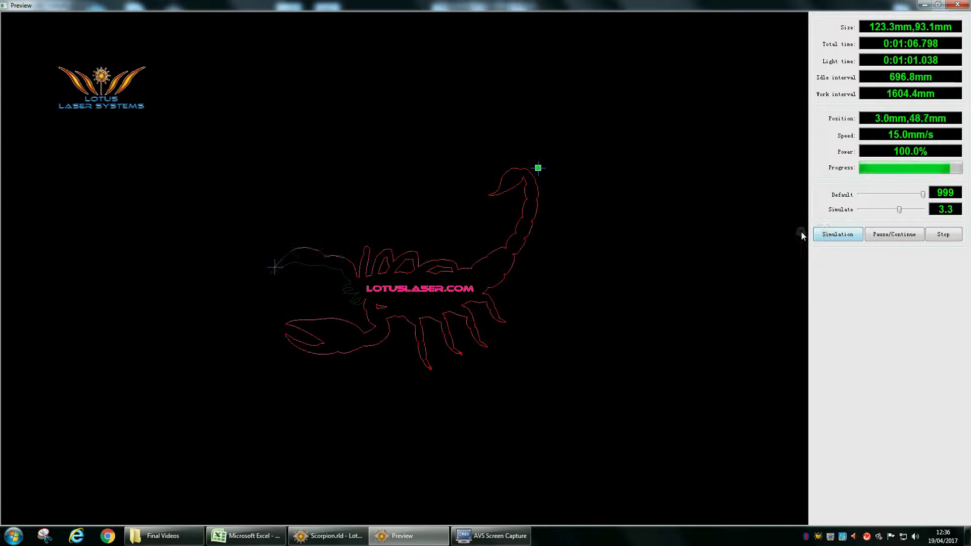
pyautogui.click(958, 7)
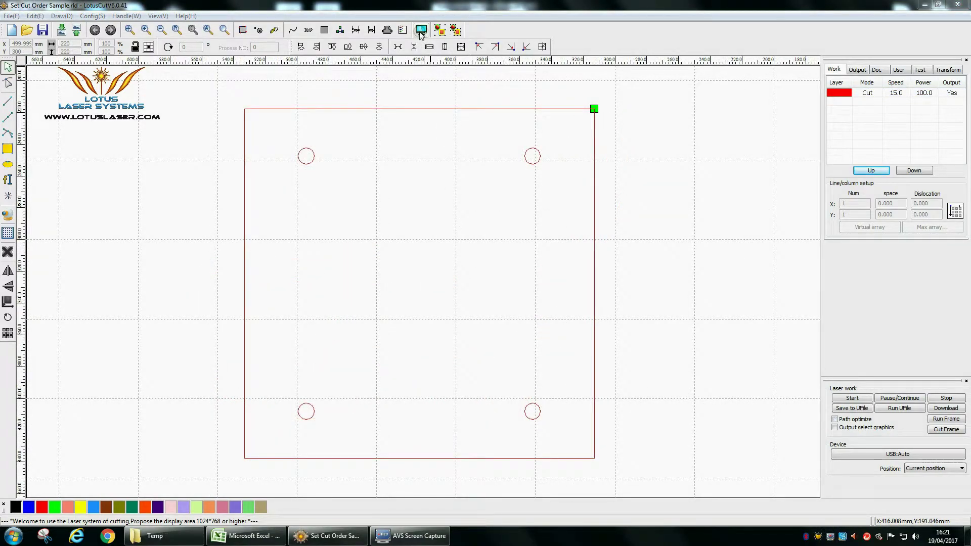
# Preview and simulate the plate job, outer rectangle cut before the four holes.
pyautogui.click(422, 29)
pyautogui.click(834, 234)
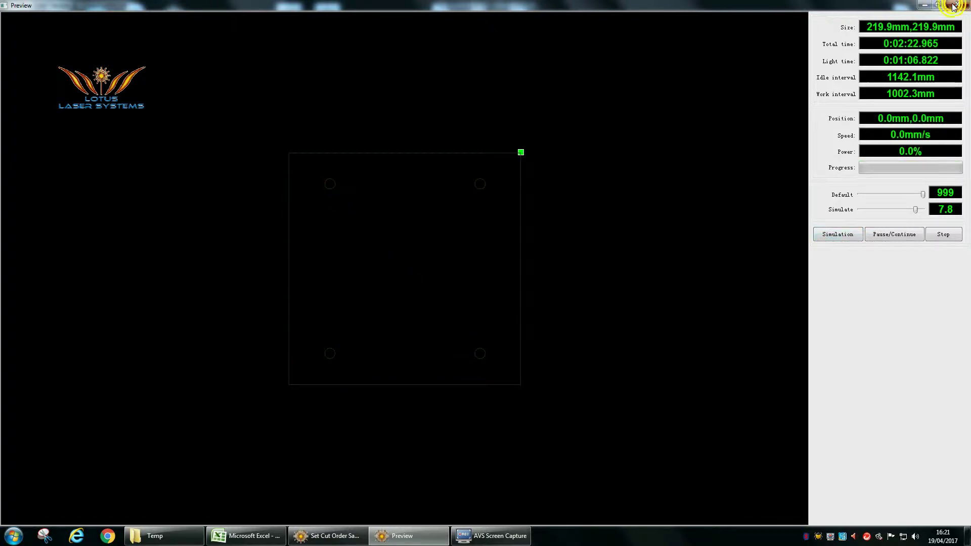
pyautogui.click(957, 4)
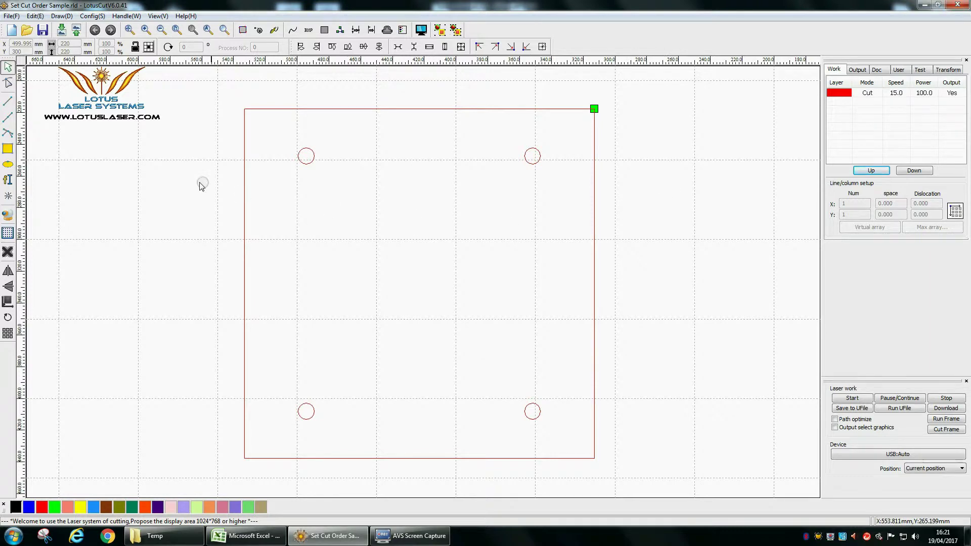
# Open the Set cutting property dialog and check which element each list entry is.
pyautogui.click(34, 18)
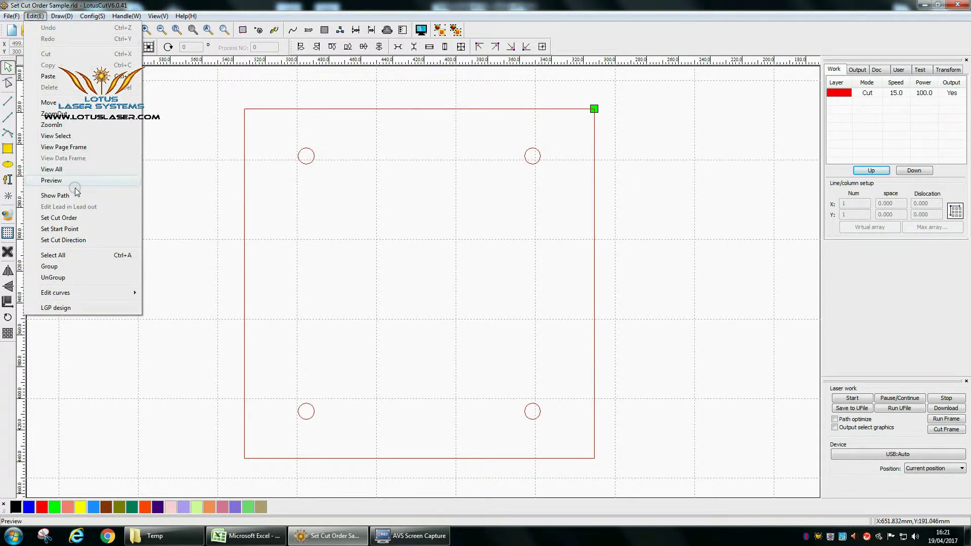
pyautogui.click(76, 218)
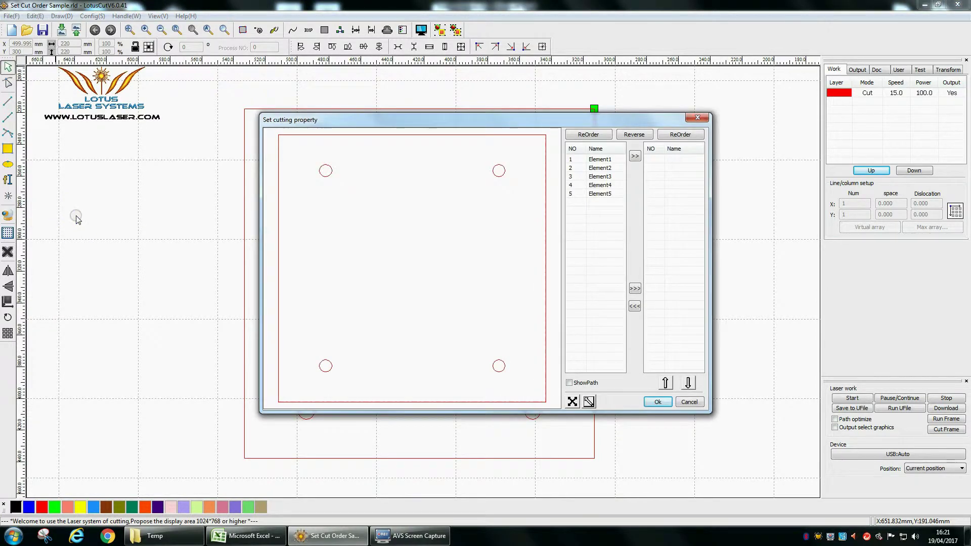
pyautogui.click(589, 159)
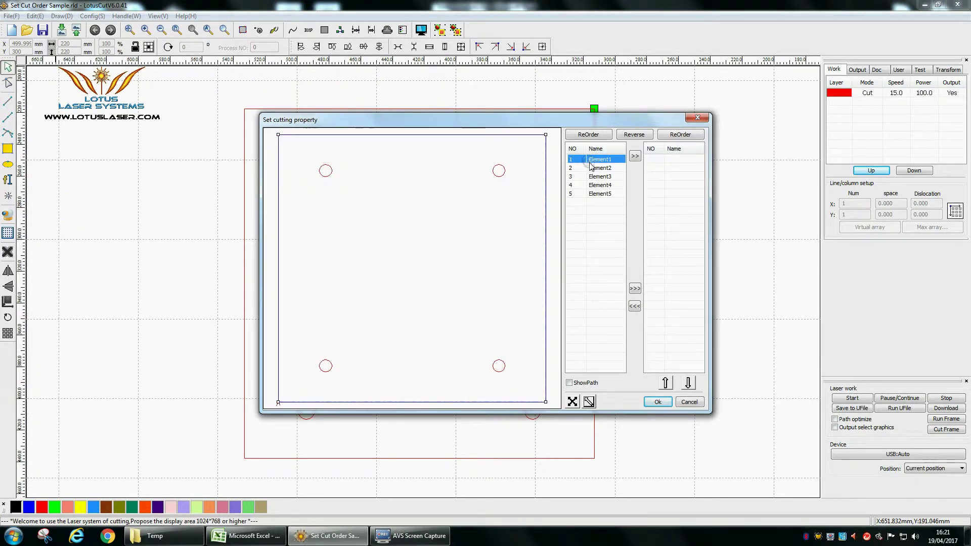
pyautogui.click(592, 168)
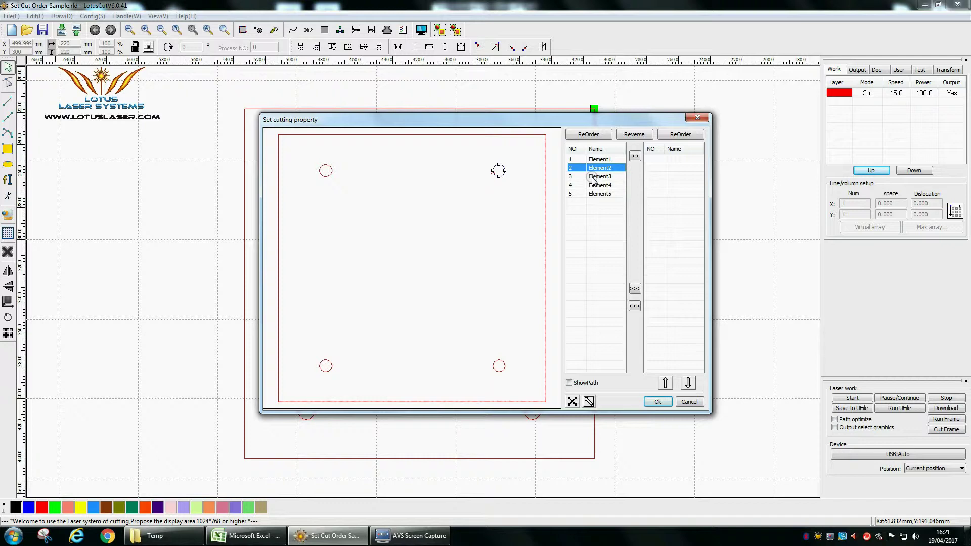
pyautogui.click(600, 176)
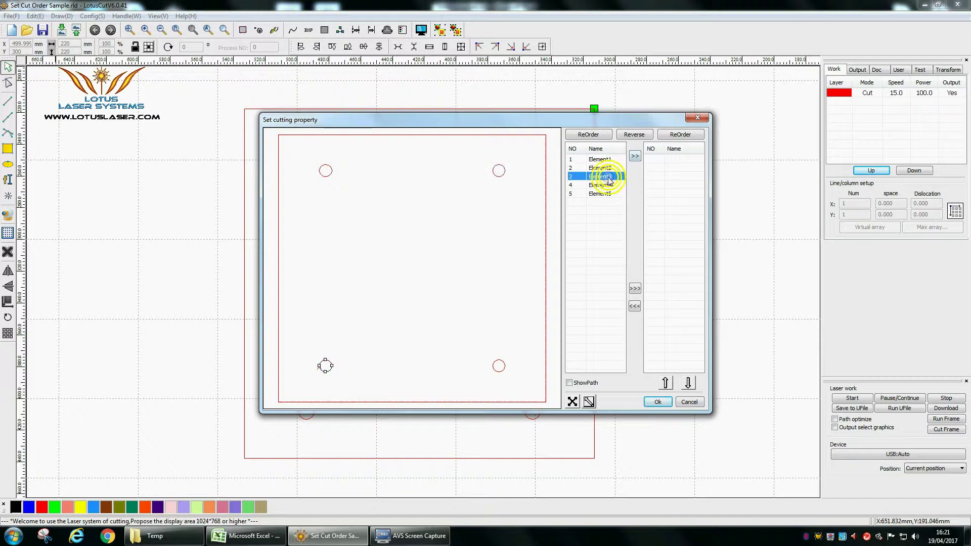
pyautogui.click(602, 186)
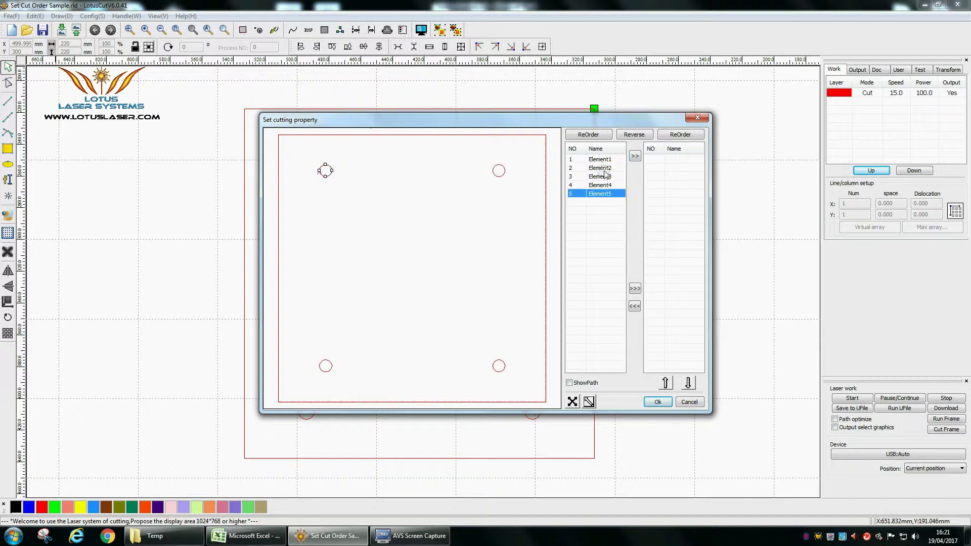
pyautogui.click(604, 169)
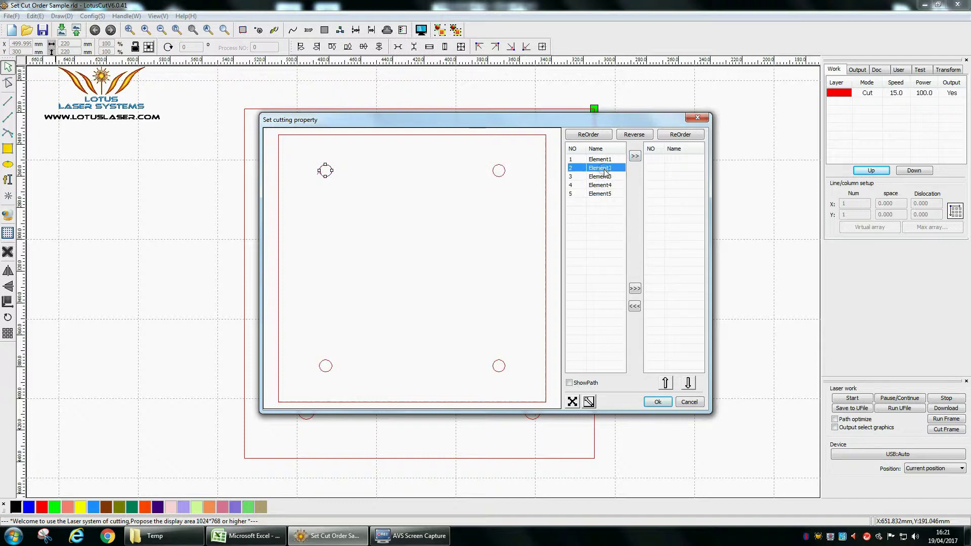
# Order the cuts Element2, Element5, Element3, Element4, then Element1, and confirm.
pyautogui.click(635, 156)
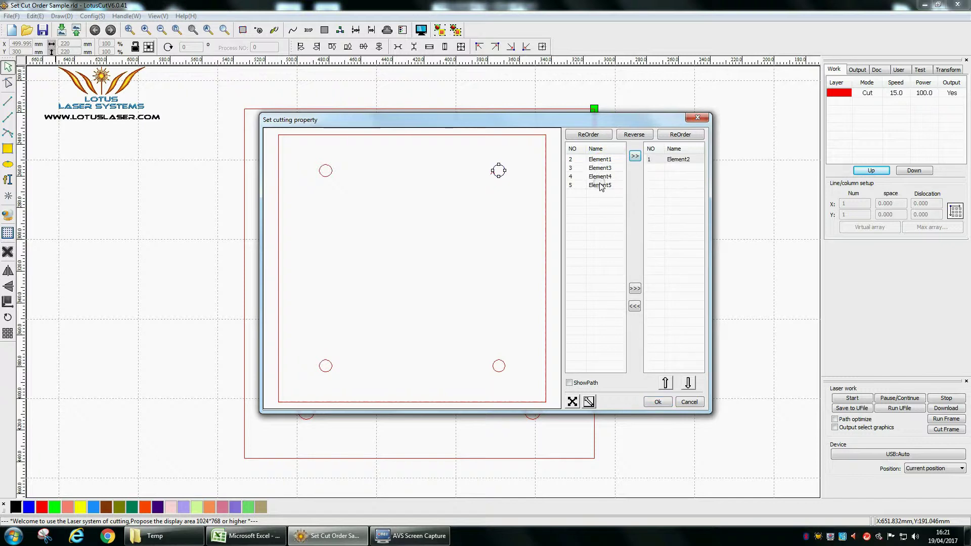
pyautogui.click(600, 186)
pyautogui.click(635, 156)
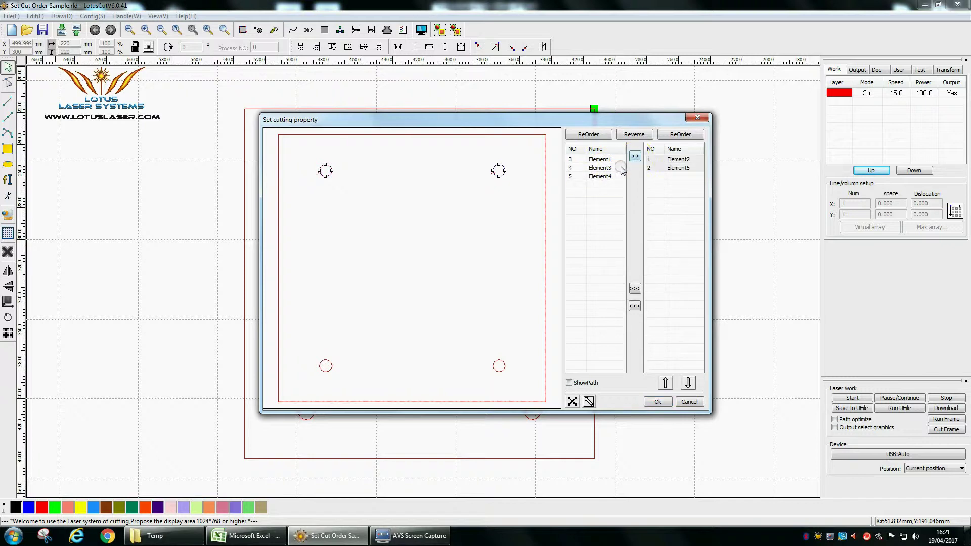
pyautogui.click(600, 167)
pyautogui.click(635, 157)
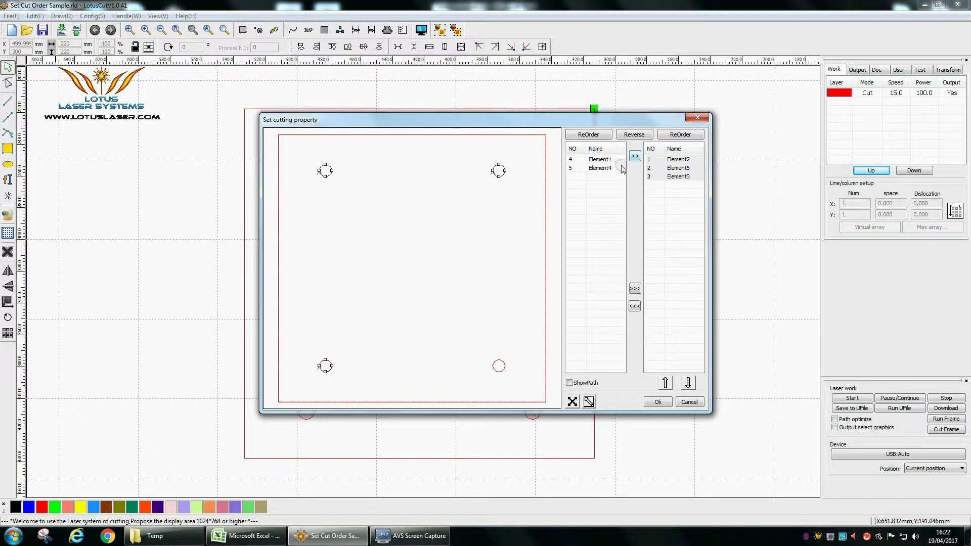
pyautogui.click(611, 168)
pyautogui.click(635, 157)
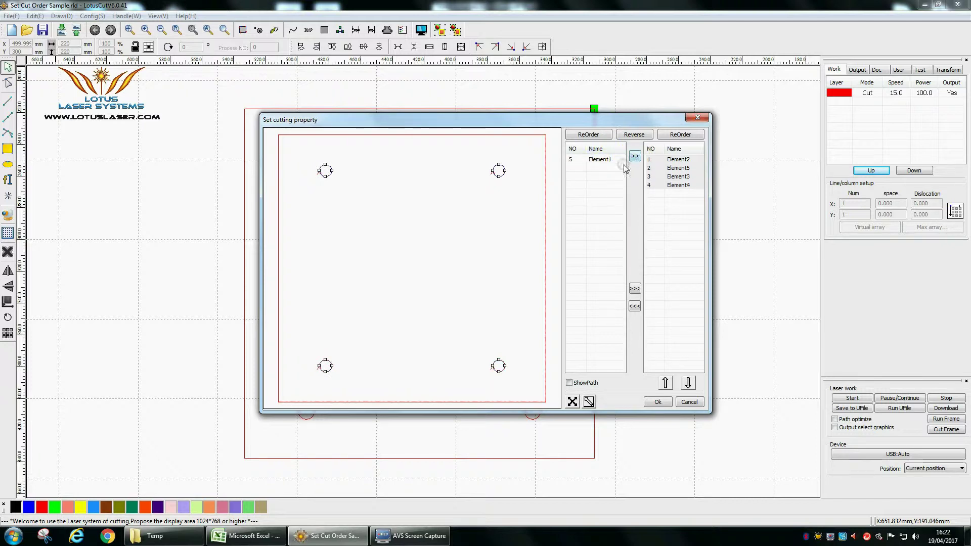
pyautogui.click(610, 160)
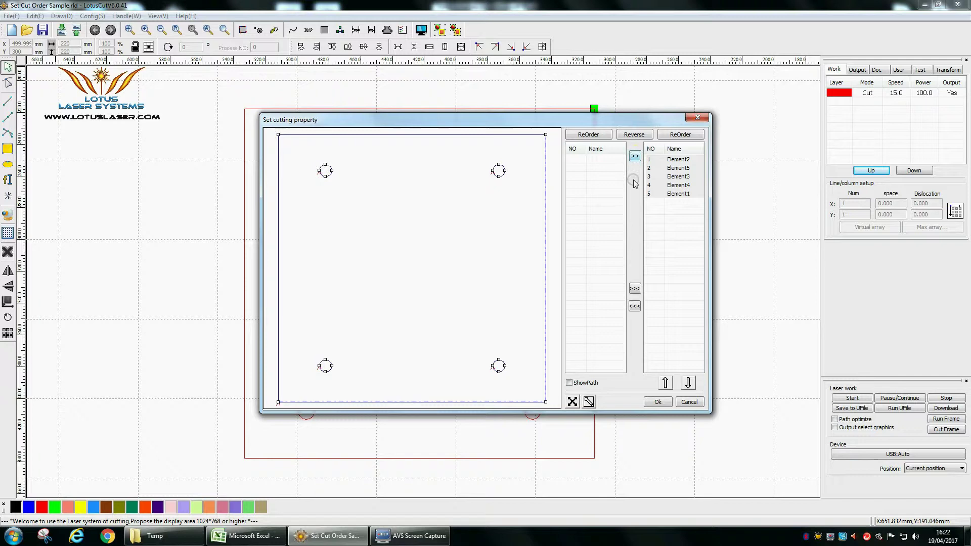
pyautogui.click(657, 403)
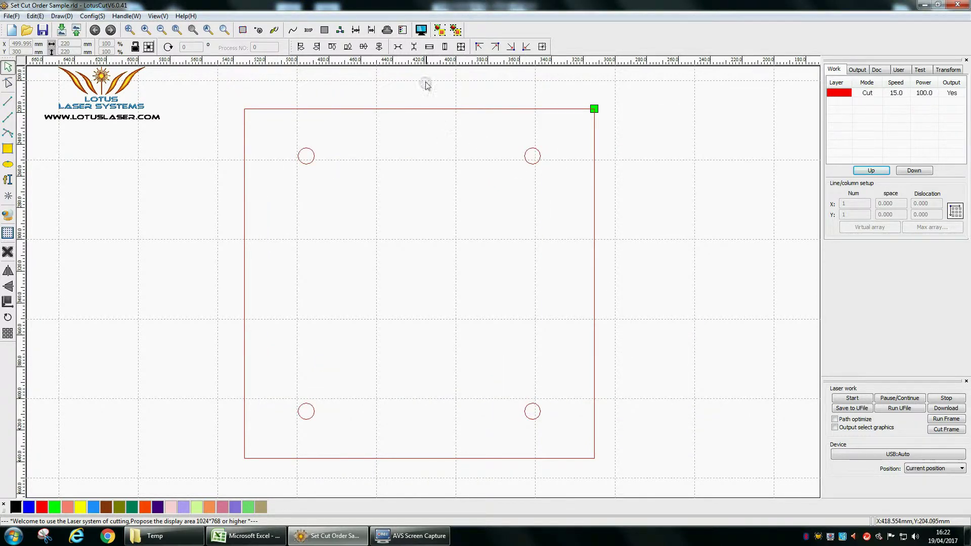
pyautogui.click(422, 30)
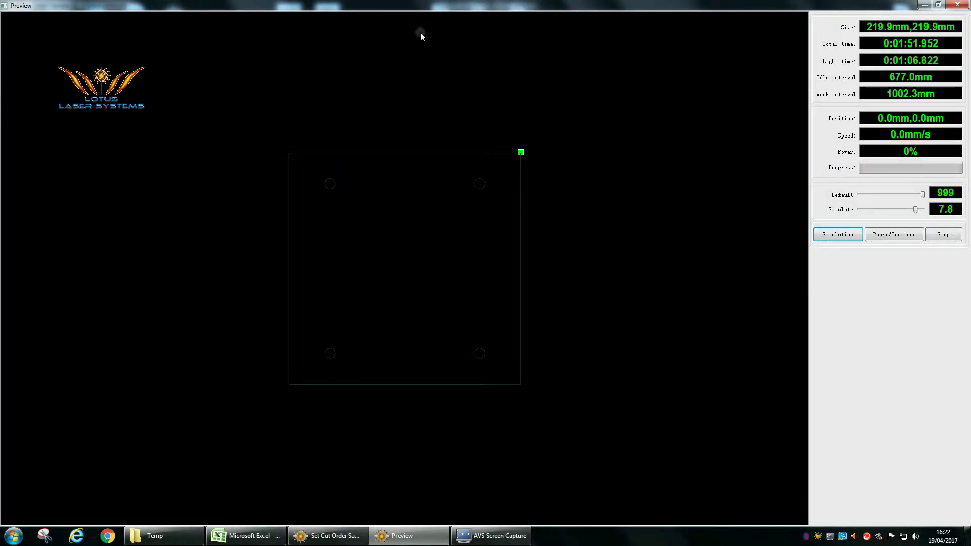
pyautogui.click(823, 236)
pyautogui.click(960, 8)
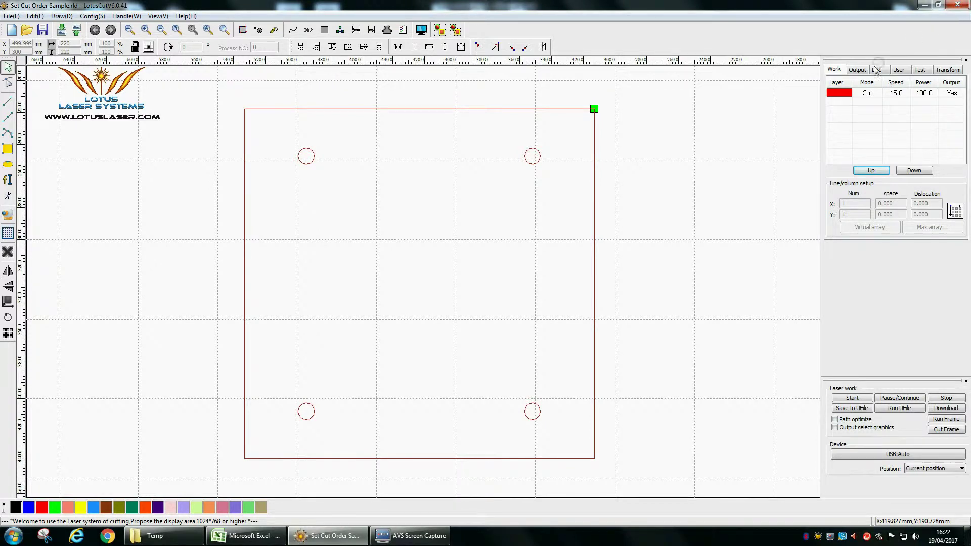
# Set the outer rectangle's start point at its bottom-right corner with Set Start Point.
pyautogui.click(594, 255)
pyautogui.click(36, 16)
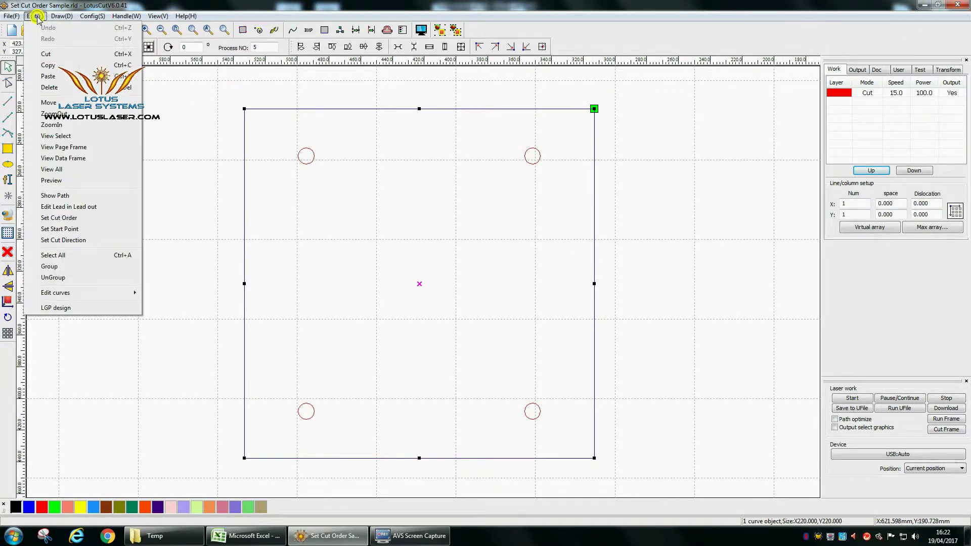
pyautogui.click(70, 229)
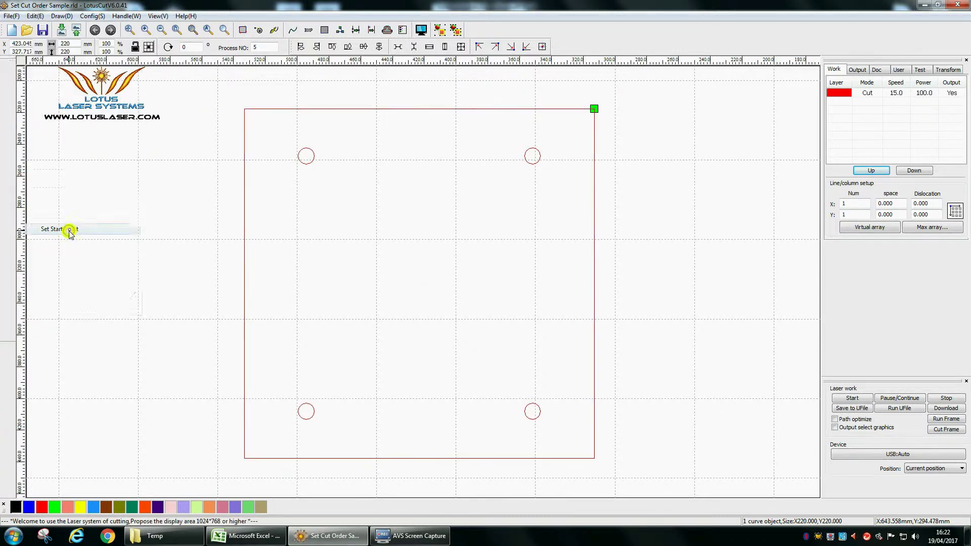
pyautogui.click(589, 460)
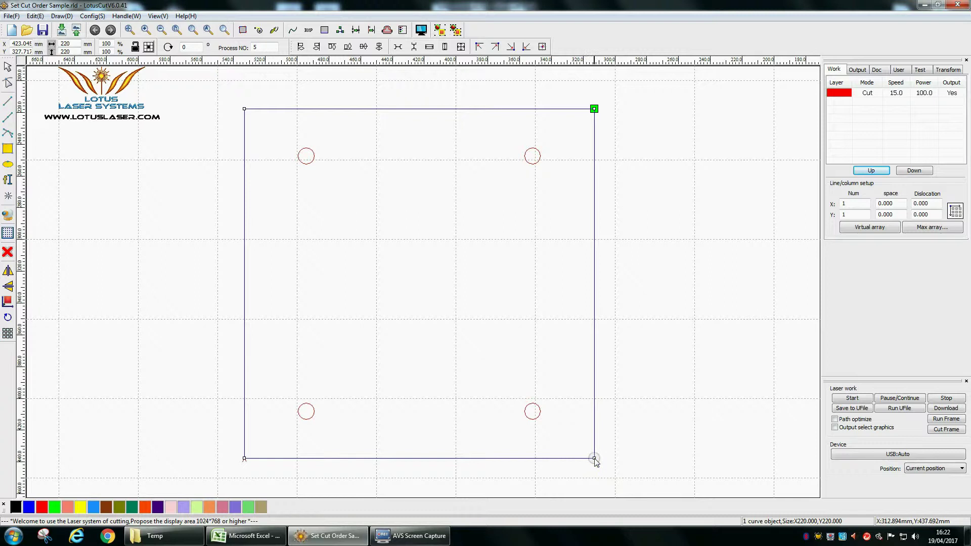
pyautogui.click(594, 458)
# Apply Set Cut Direction to the outer rectangle at its bottom-right corner.
pyautogui.click(35, 16)
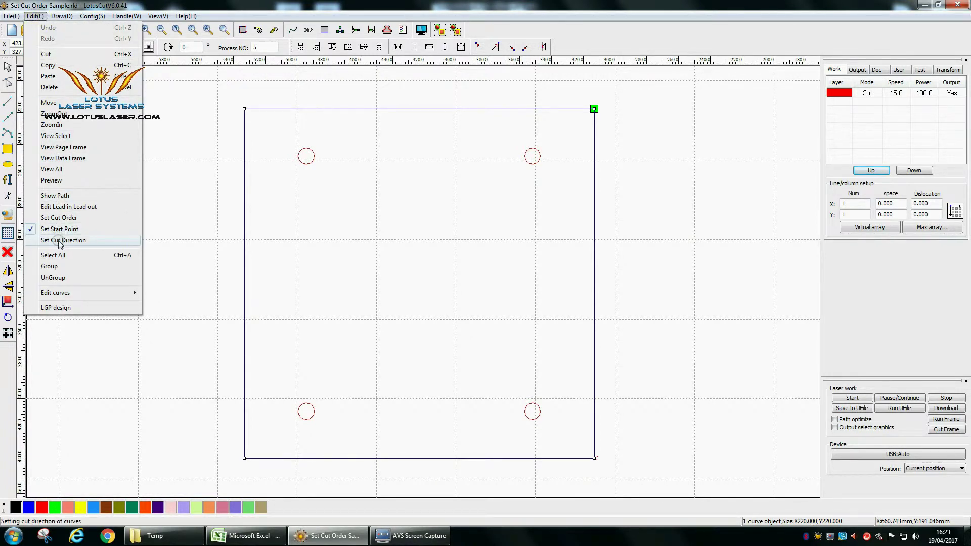
pyautogui.click(60, 240)
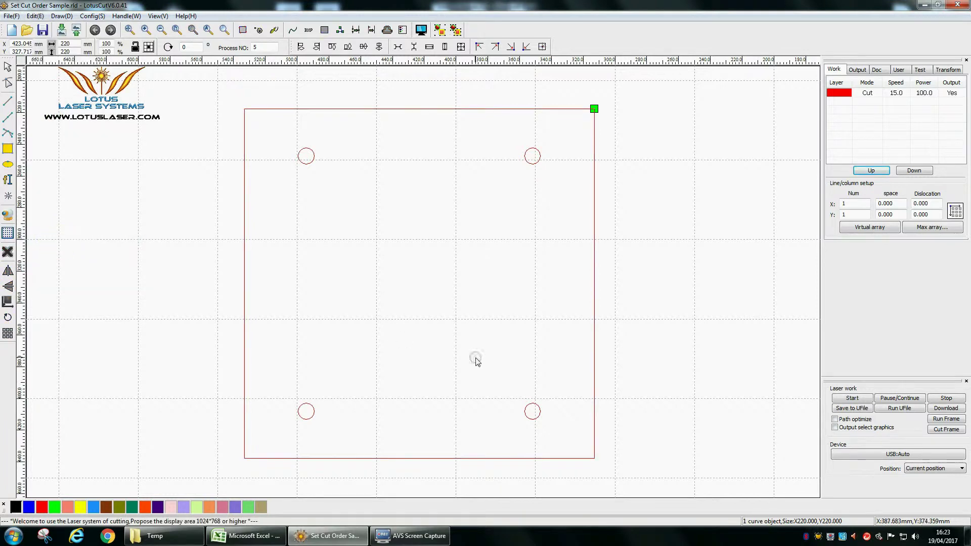
pyautogui.click(595, 460)
pyautogui.click(594, 459)
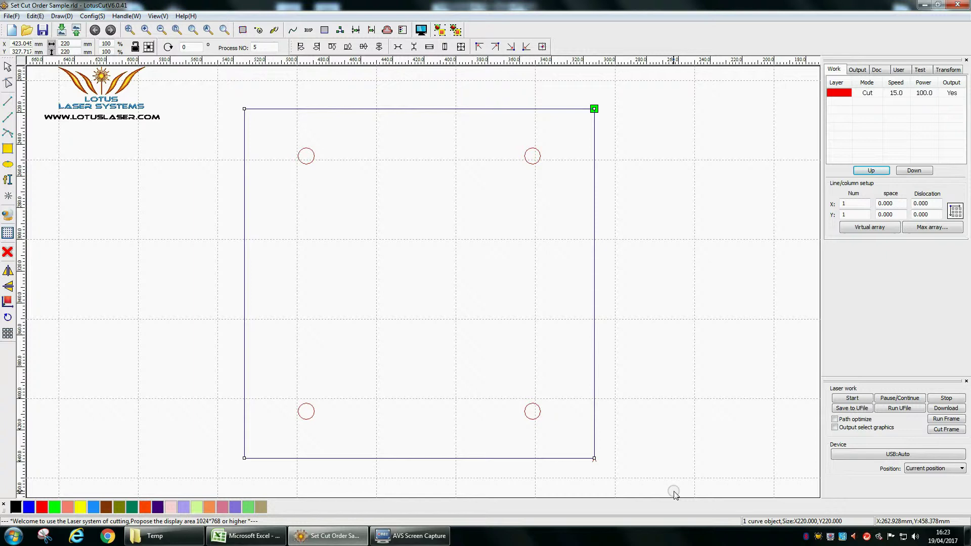
pyautogui.click(421, 30)
pyautogui.click(838, 235)
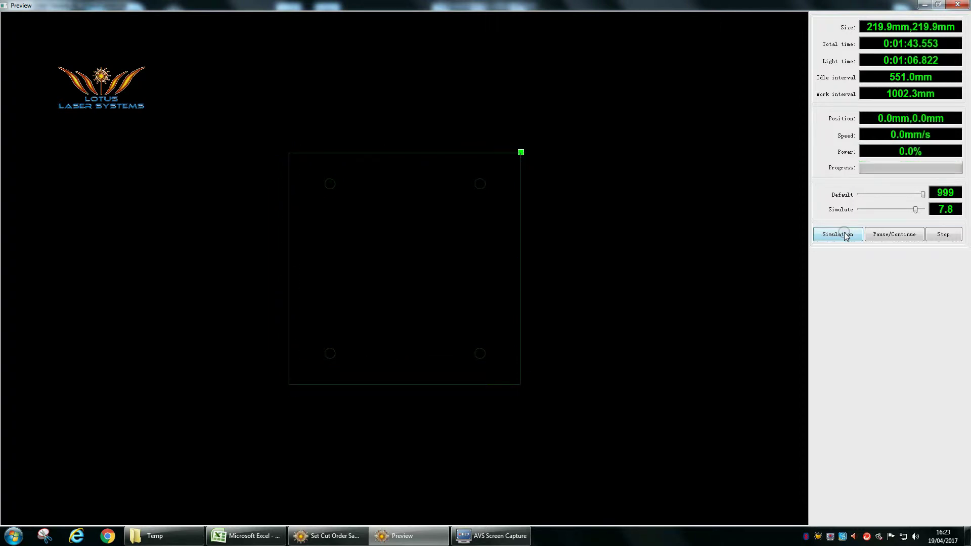
pyautogui.click(954, 6)
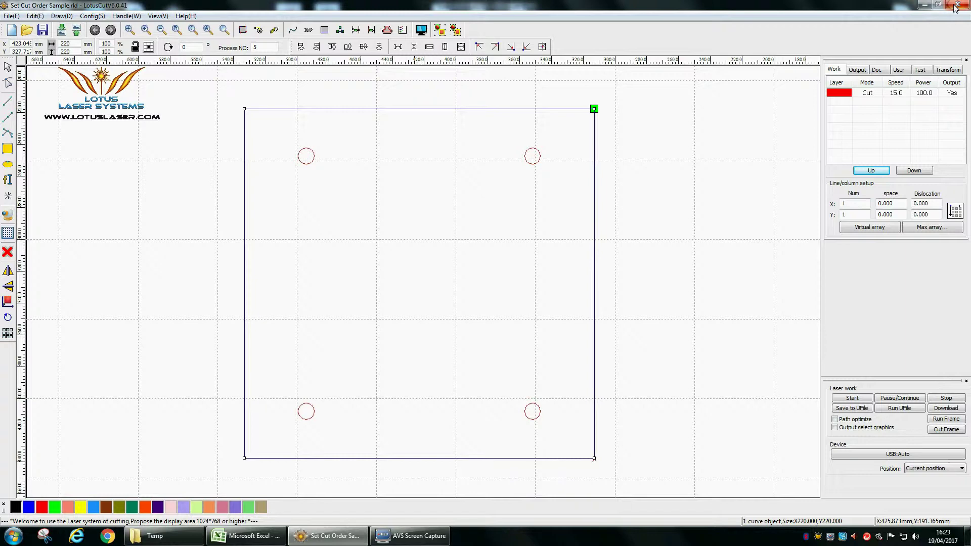
pyautogui.click(729, 266)
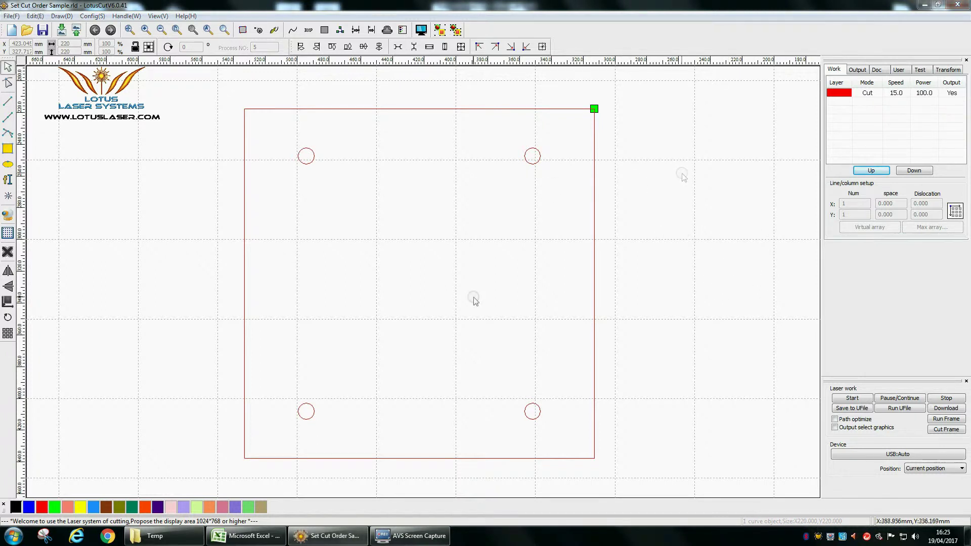
# Show the plate's cut path with direction arrows, then hide it again.
pyautogui.click(35, 16)
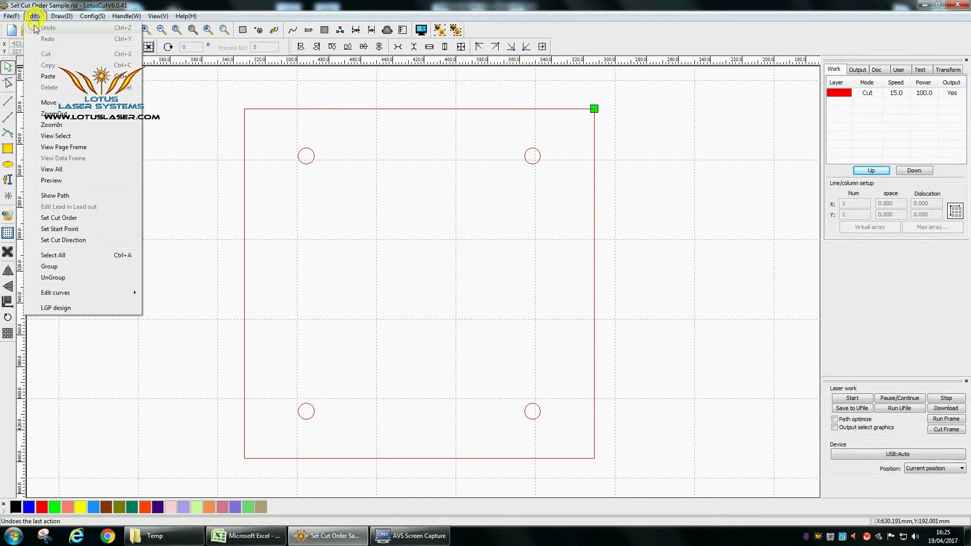
pyautogui.click(55, 195)
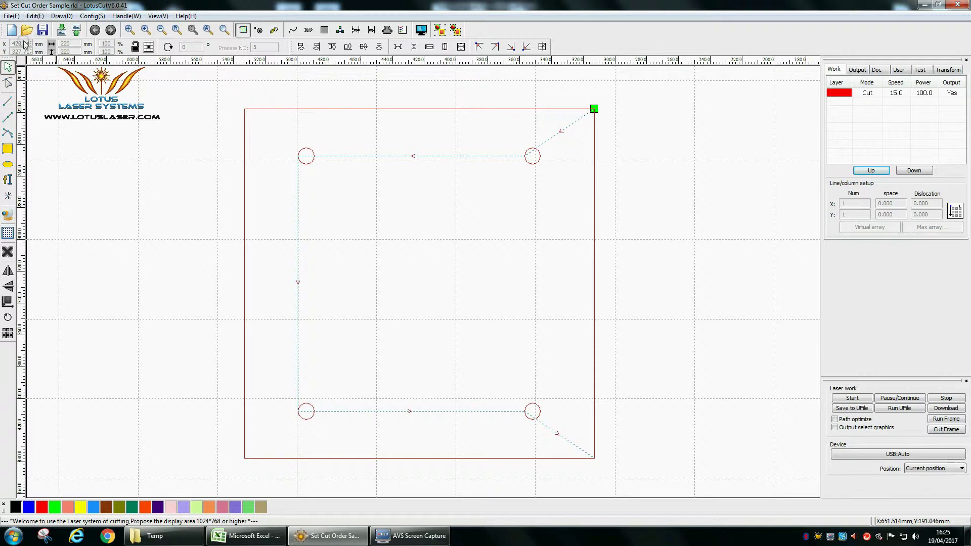
pyautogui.click(35, 17)
pyautogui.click(56, 196)
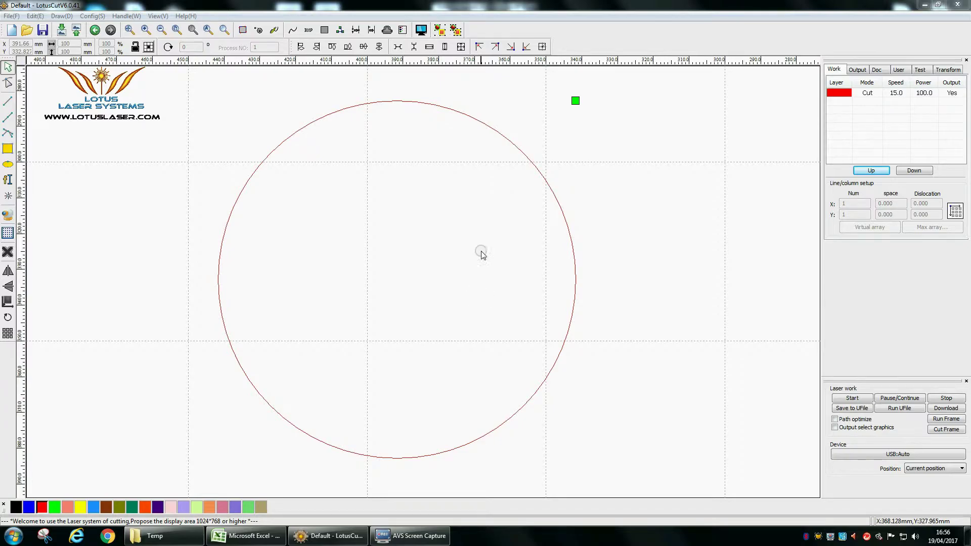
# Simulate the circle's cut in Preview, then box-select the whole circle.
pyautogui.click(421, 30)
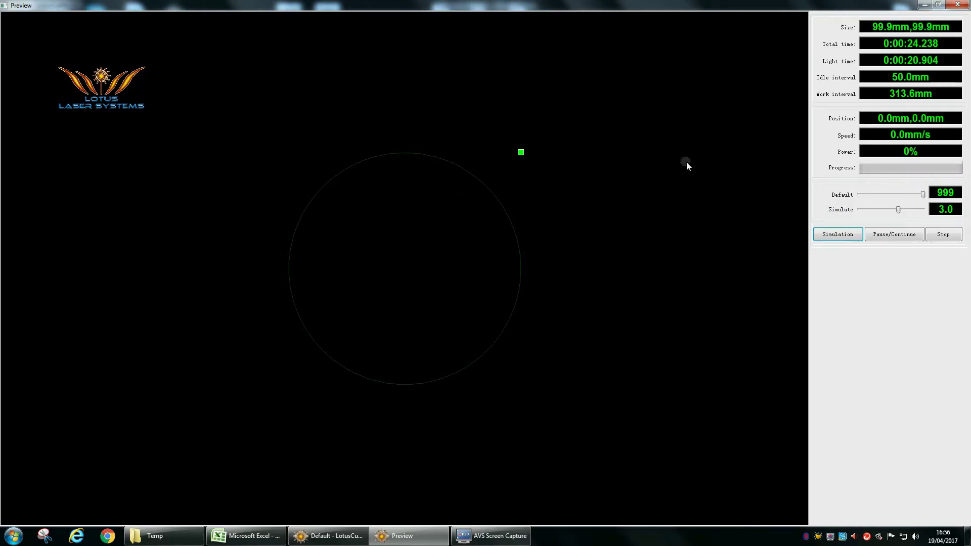
pyautogui.click(821, 236)
pyautogui.click(959, 5)
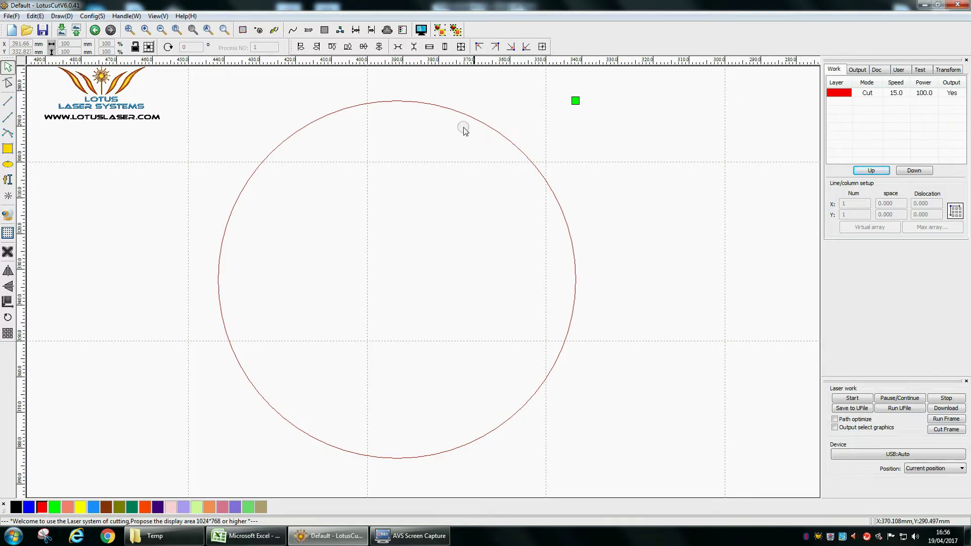
pyautogui.moveTo(204, 93)
pyautogui.mouseDown()
pyautogui.moveTo(598, 449)
pyautogui.moveTo(616, 480)
pyautogui.mouseUp()
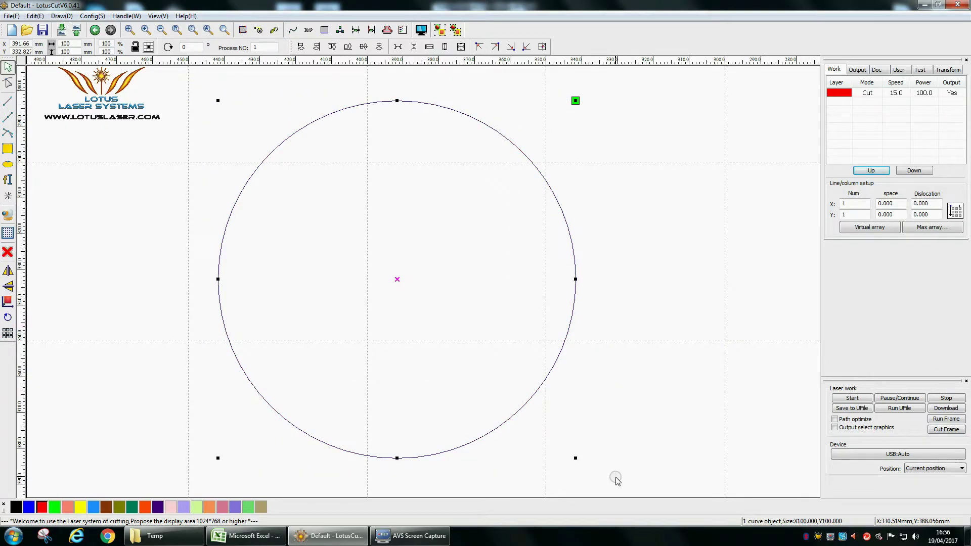
# Enable Cut in and Cut out on the circle, both 20 mm straight lines.
pyautogui.click(33, 16)
pyautogui.click(73, 207)
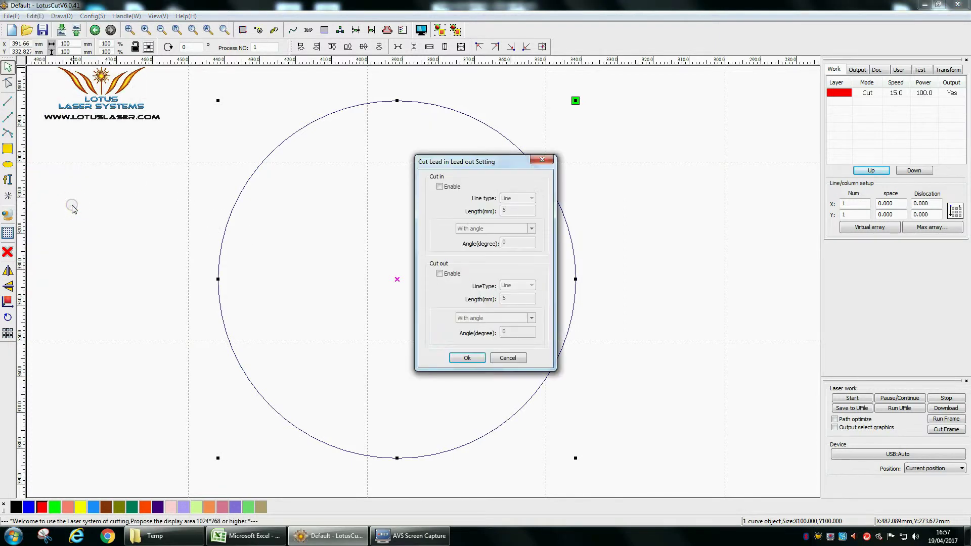
pyautogui.click(439, 187)
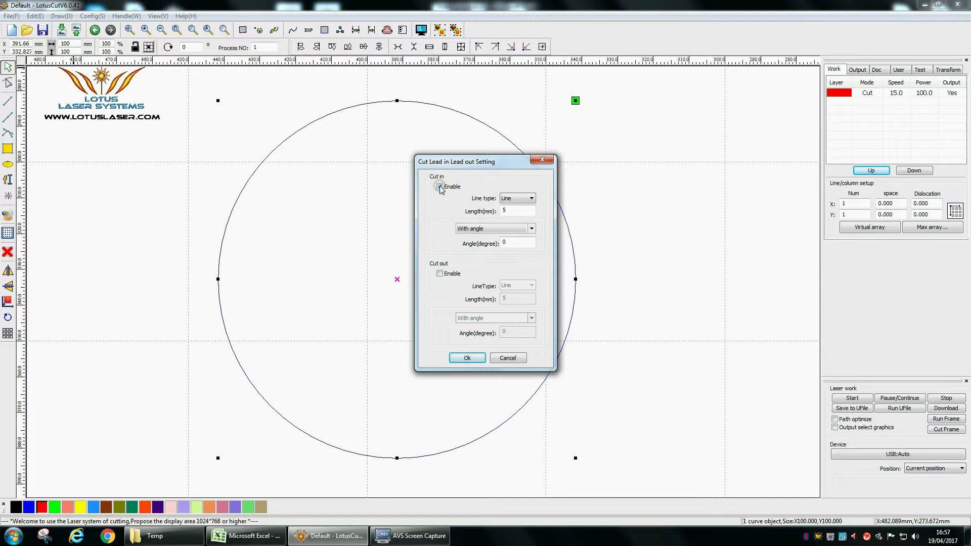
pyautogui.doubleClick(514, 210)
pyautogui.click(439, 274)
pyautogui.doubleClick(504, 300)
pyautogui.write('20')
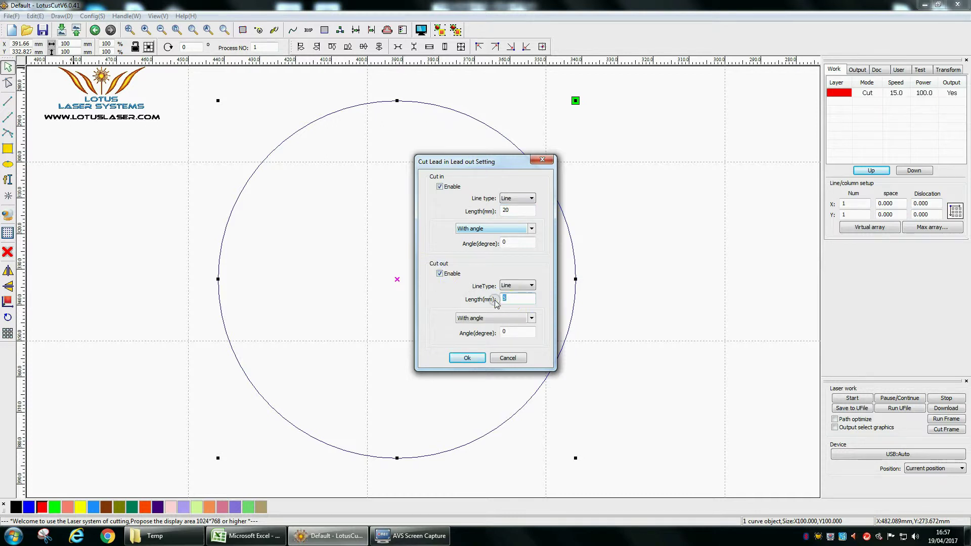
pyautogui.click(468, 358)
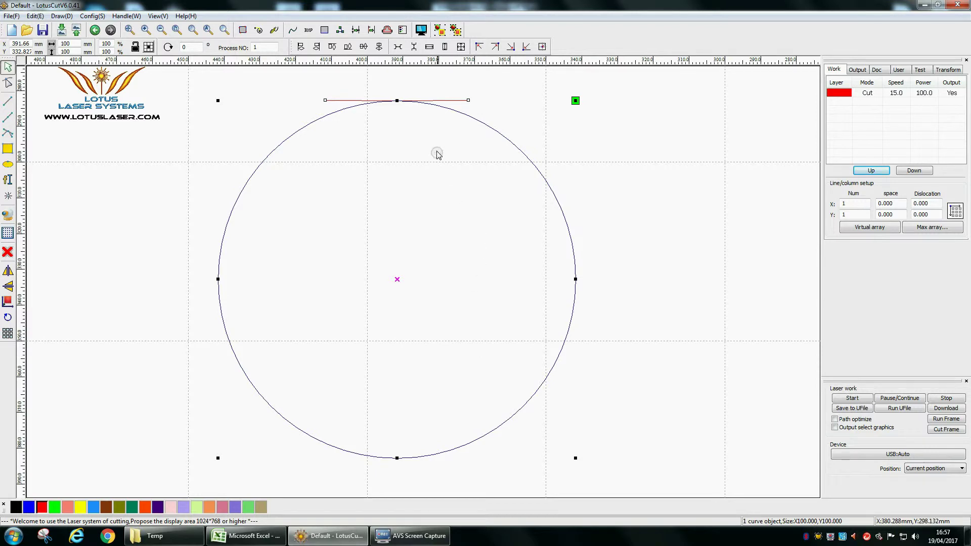
pyautogui.click(421, 31)
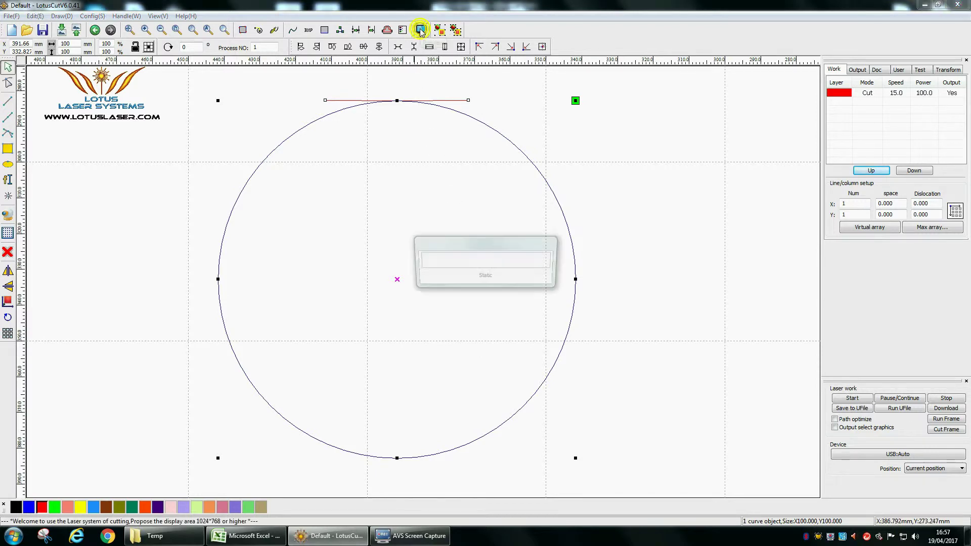
pyautogui.click(837, 234)
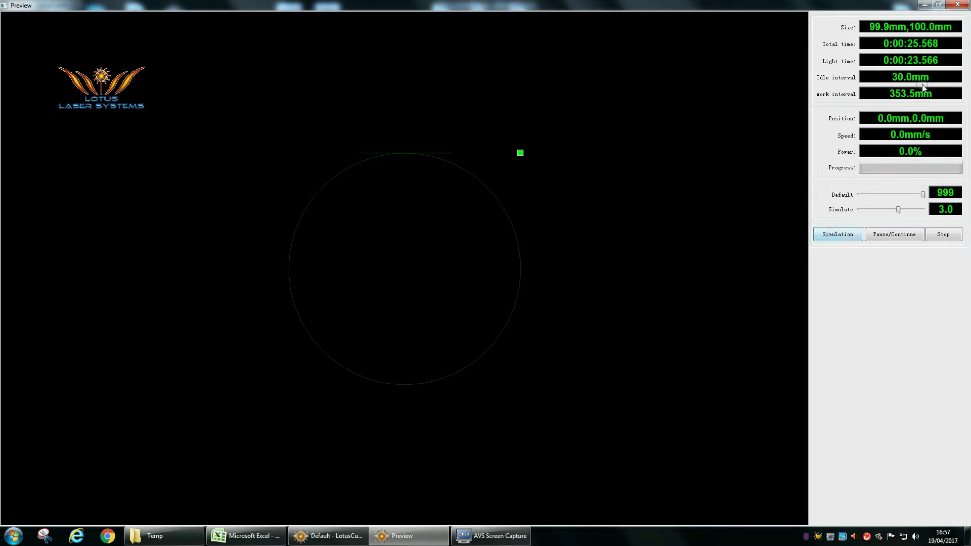
pyautogui.click(957, 5)
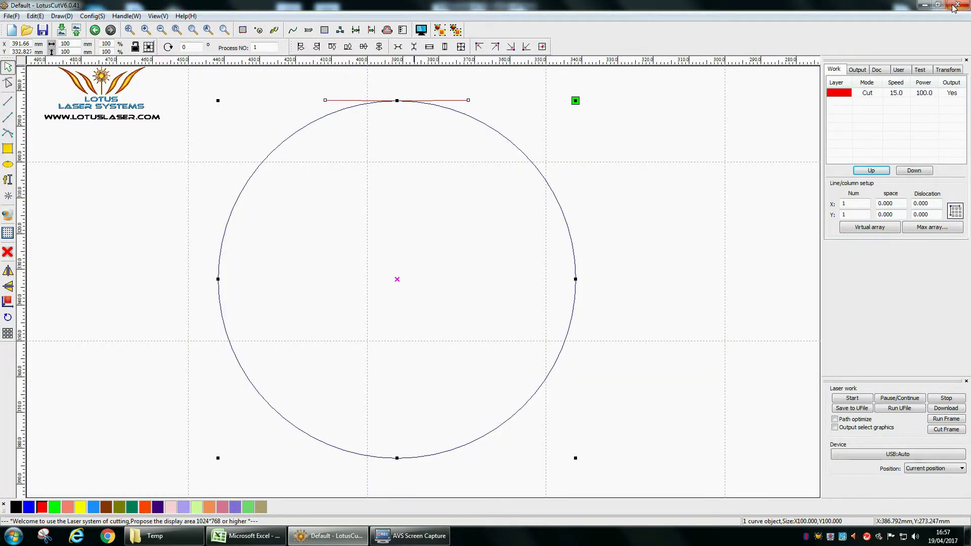
# Switch the circle's Cut in and Cut out line types to Arc.
pyautogui.click(35, 16)
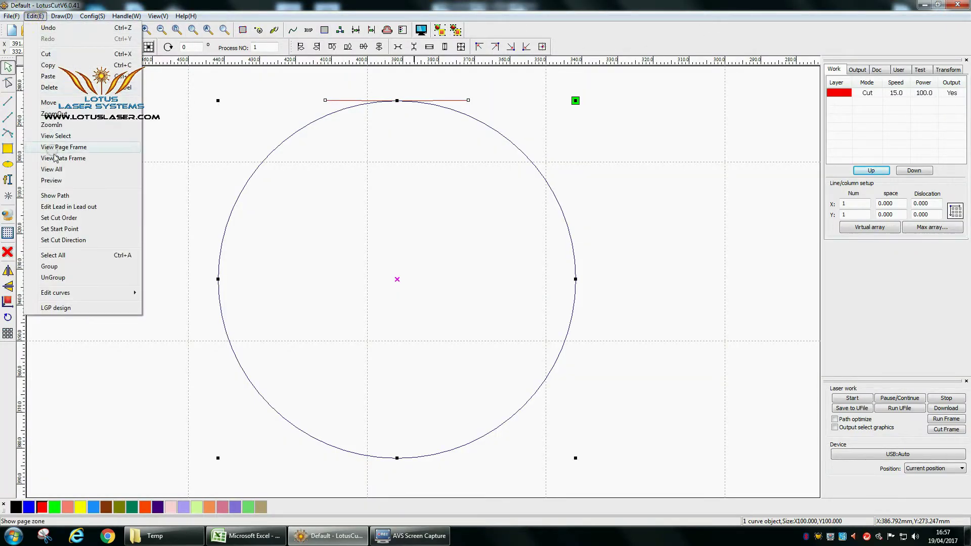
pyautogui.click(60, 207)
pyautogui.click(520, 200)
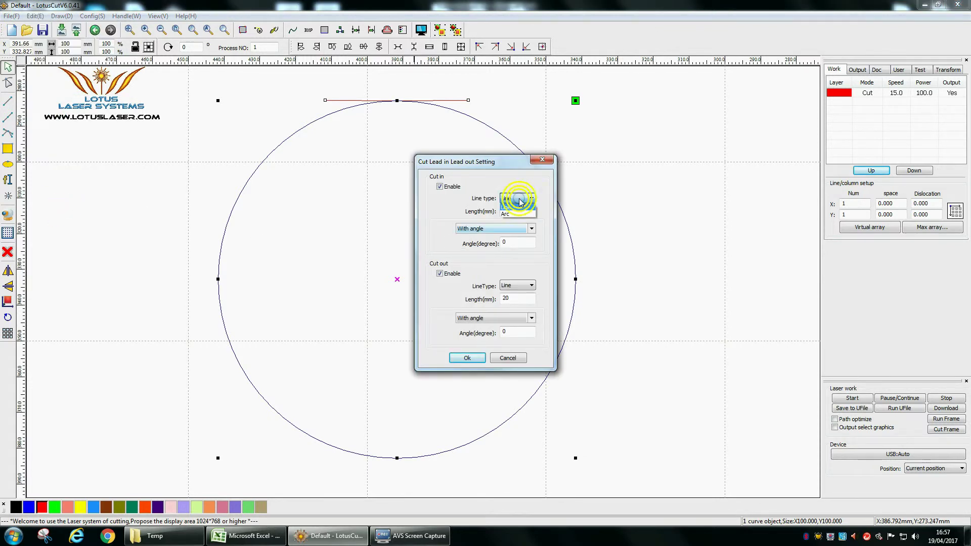
pyautogui.click(510, 214)
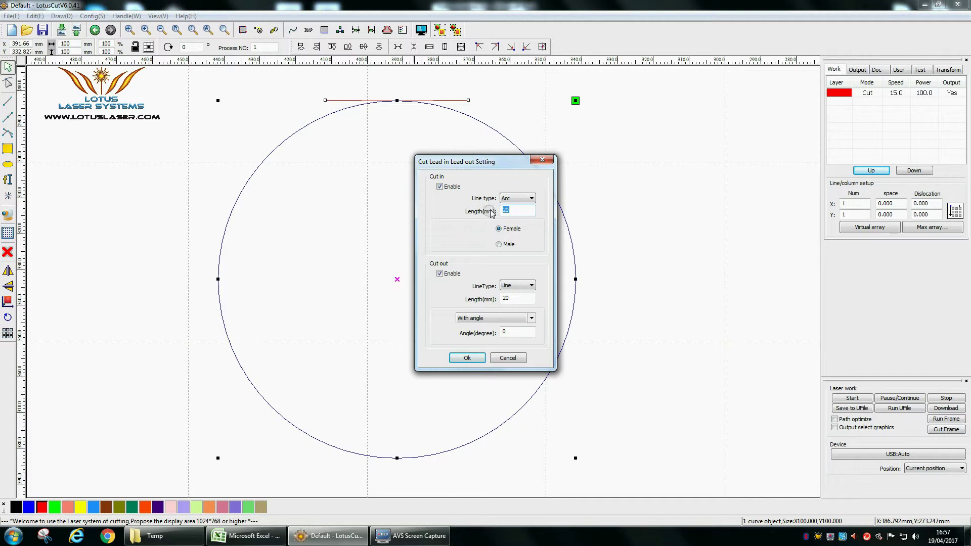
pyautogui.click(513, 289)
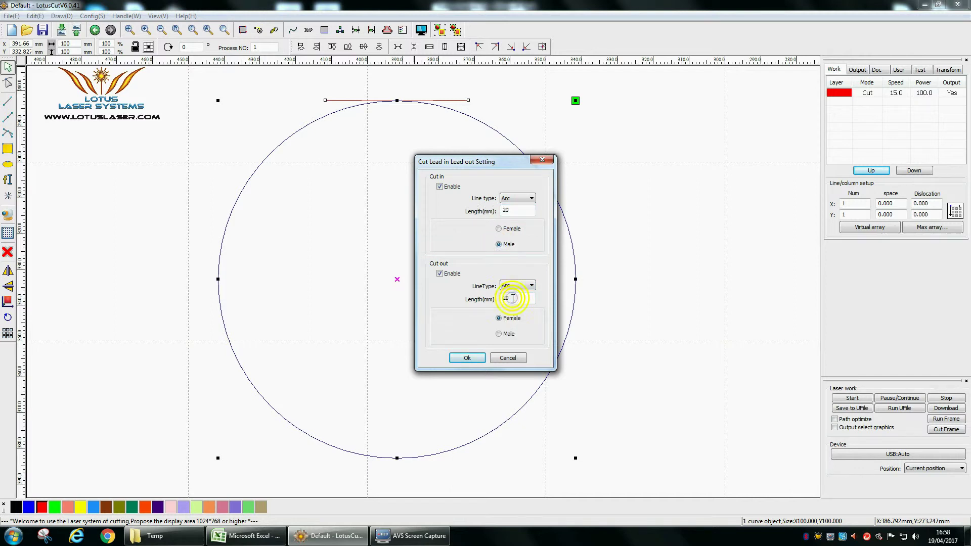
pyautogui.click(468, 360)
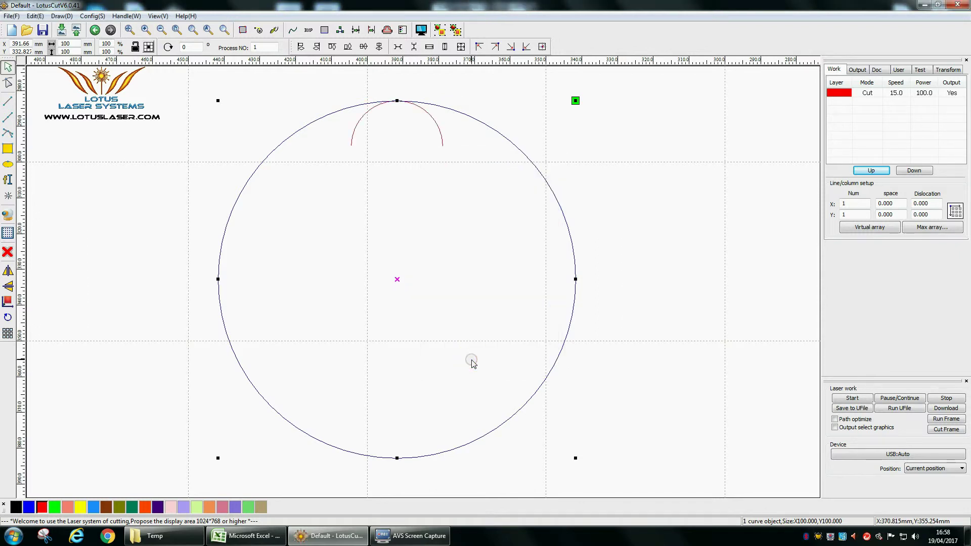
pyautogui.click(421, 31)
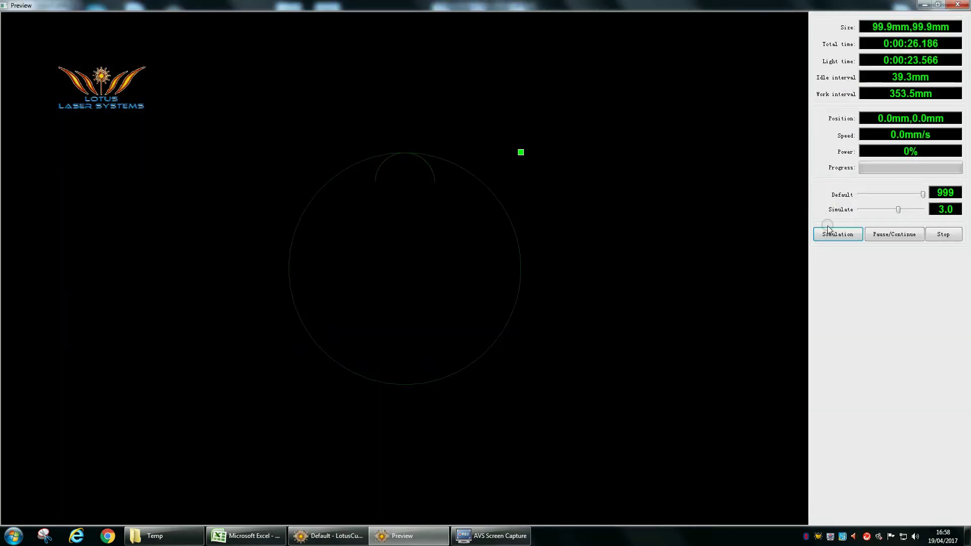
pyautogui.click(832, 235)
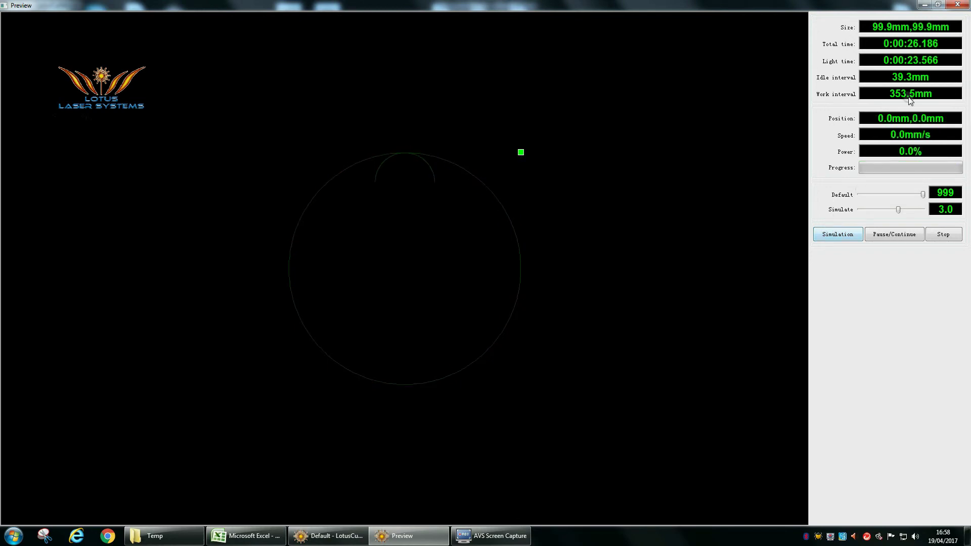
pyautogui.click(957, 6)
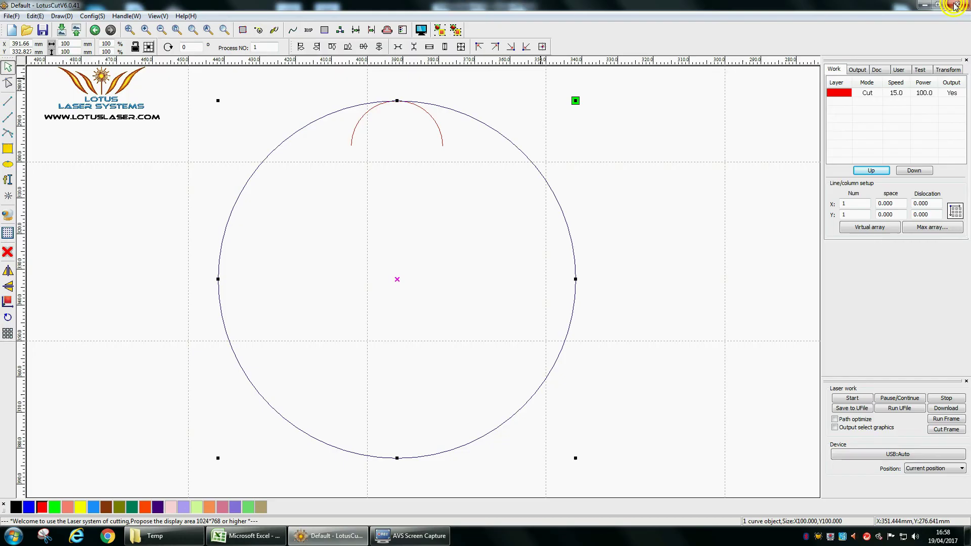
# Reopen Edit Lead in Lead out for the circle with arc leads.
pyautogui.click(38, 17)
pyautogui.click(61, 207)
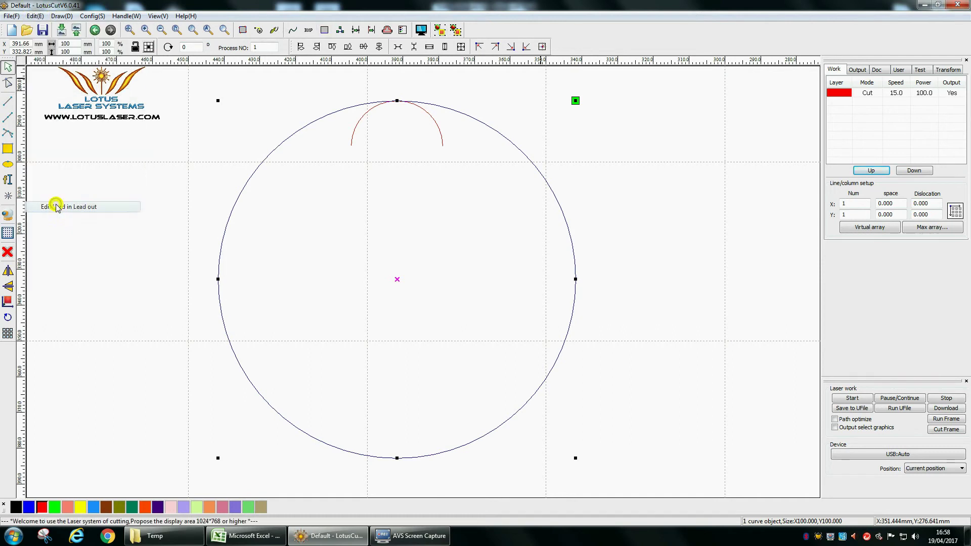